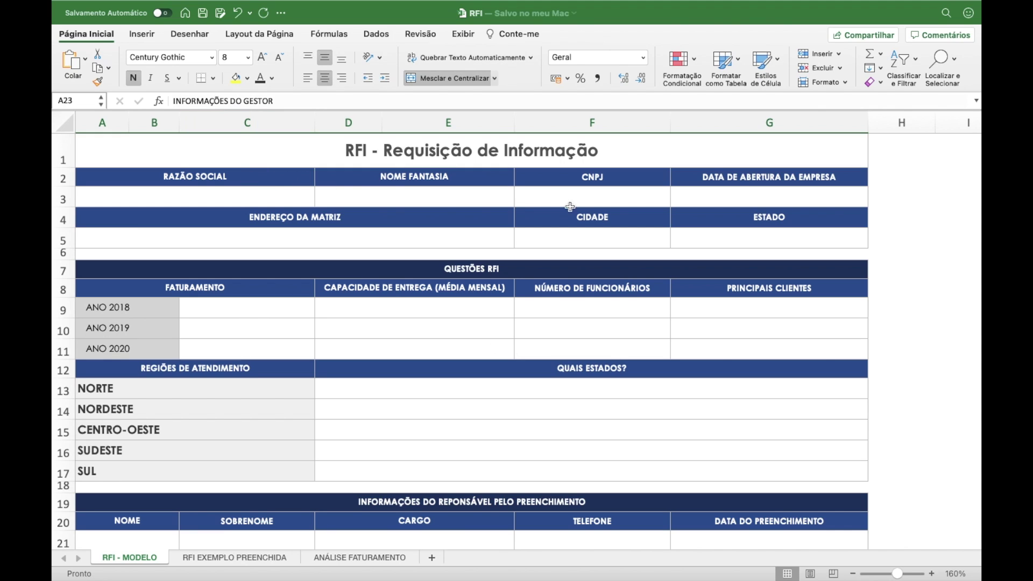
Review the blank RFI model's company registration fields and its questions on revenue, delivery capacity, employees and main clients
{"action": "left_click", "coordinate": [735, 194]}
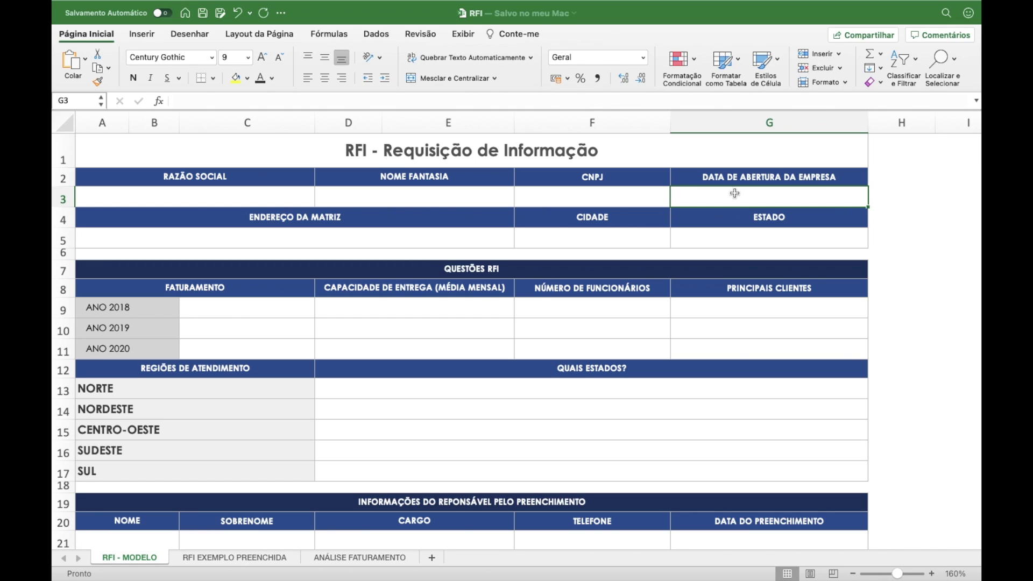
{"action": "left_click", "coordinate": [472, 245]}
{"action": "left_click", "coordinate": [595, 232]}
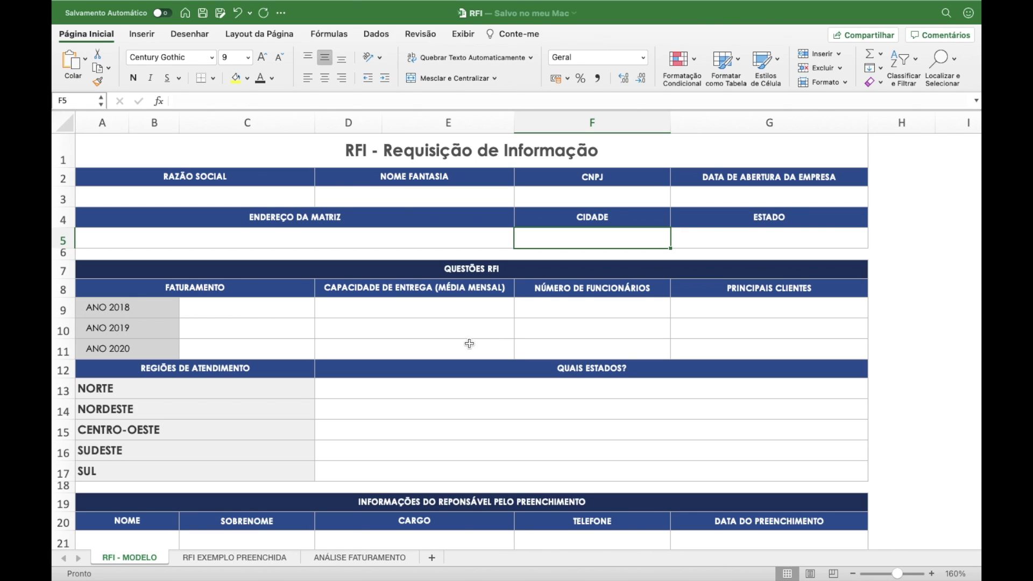
{"action": "left_click", "coordinate": [254, 315]}
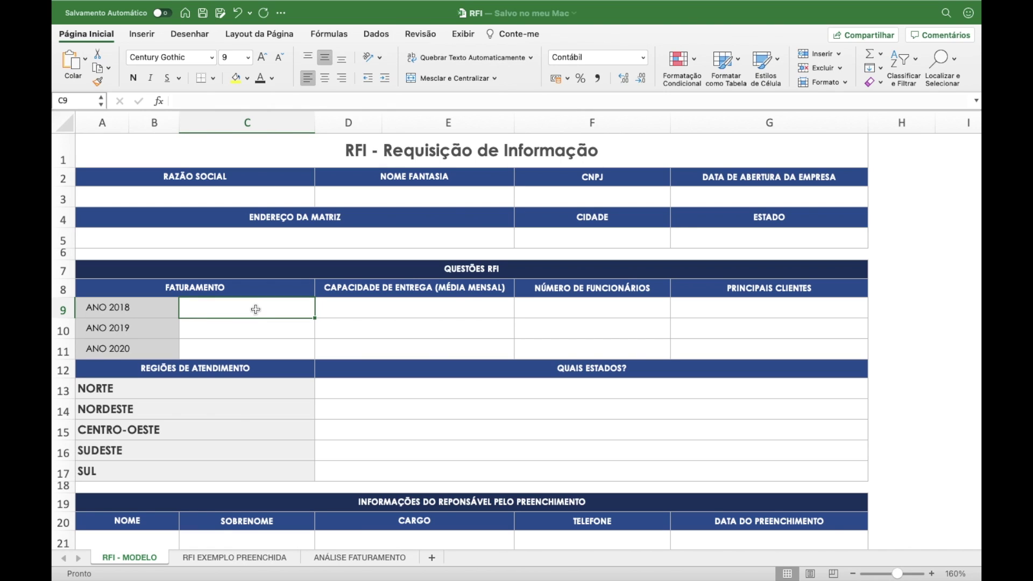
{"action": "left_click_drag", "start_coordinate": [254, 314], "coordinate": [257, 347]}
{"action": "left_click", "coordinate": [411, 312]}
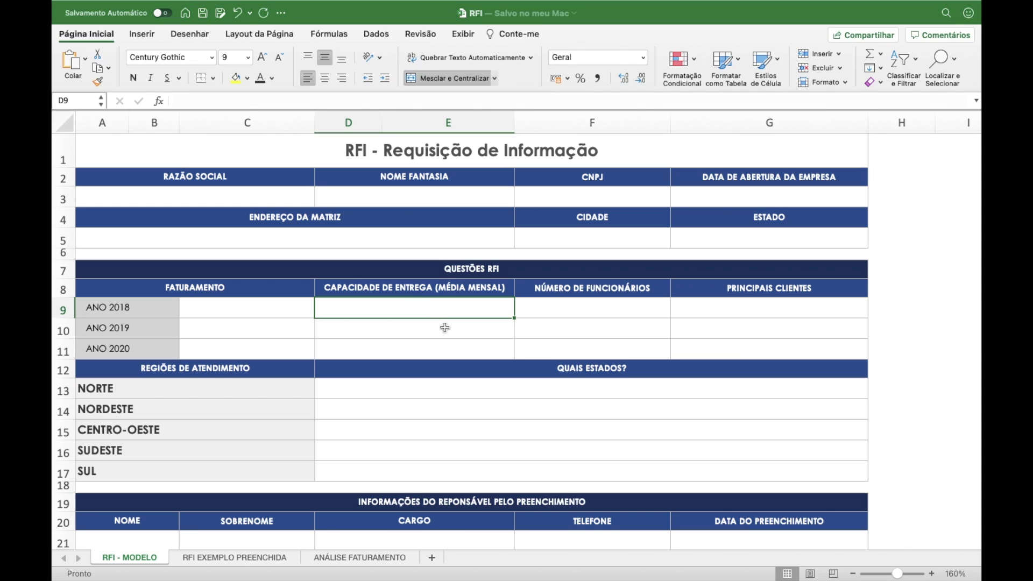
{"action": "left_click", "coordinate": [583, 316]}
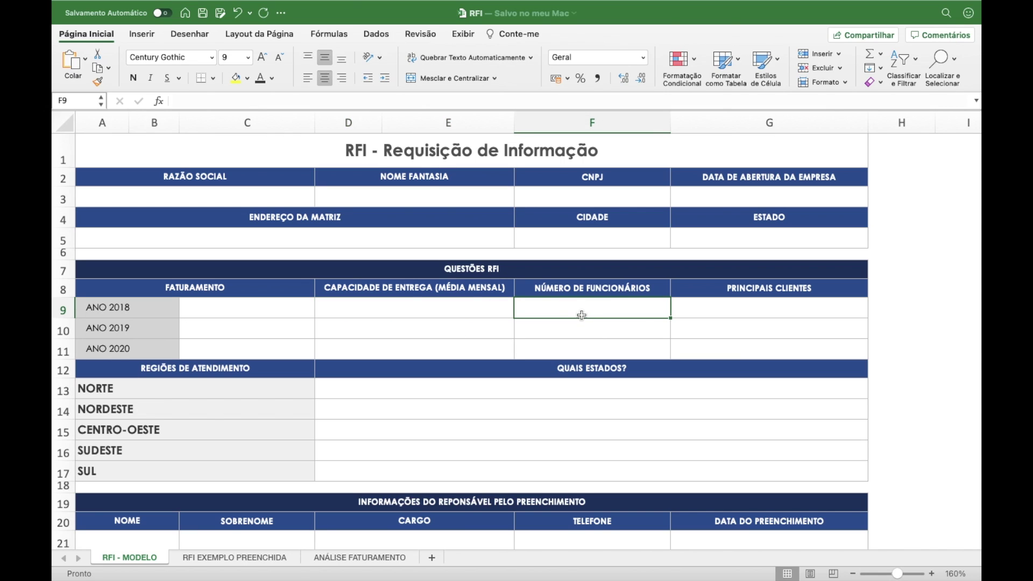
{"action": "left_click", "coordinate": [802, 307]}
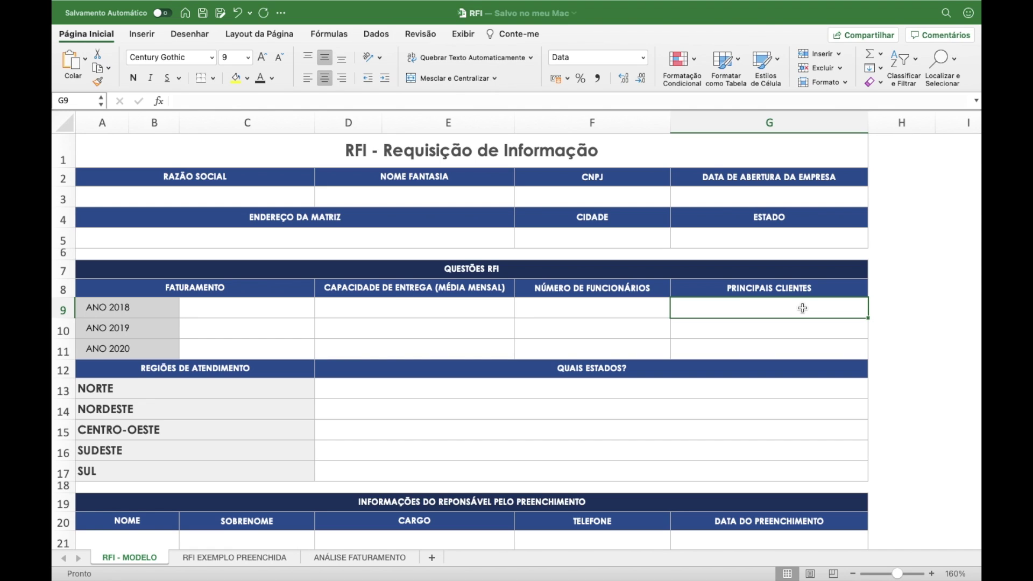
Review the blank model's service regions and states, plus the sections for the person filling it in and the manager
{"action": "scroll", "coordinate": [491, 369], "scroll_direction": "down", "scroll_amount": 3}
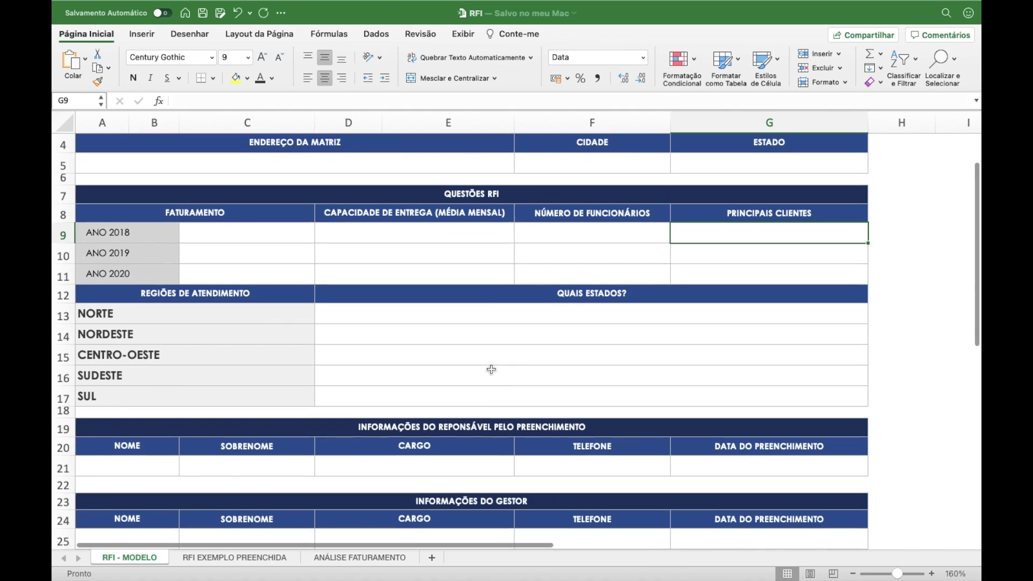
{"action": "left_click", "coordinate": [429, 312]}
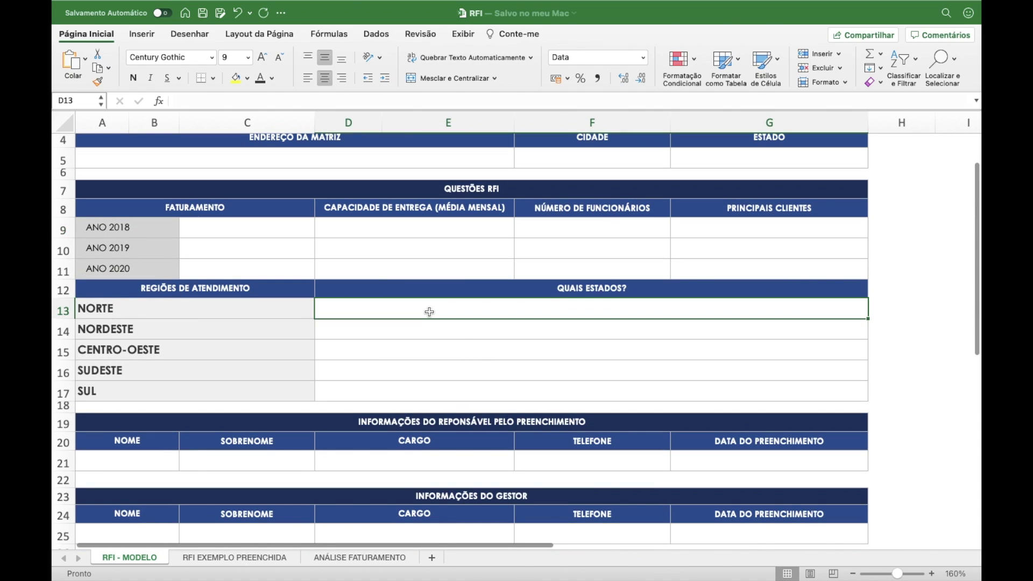
{"action": "left_click", "coordinate": [296, 313]}
{"action": "left_click", "coordinate": [424, 310]}
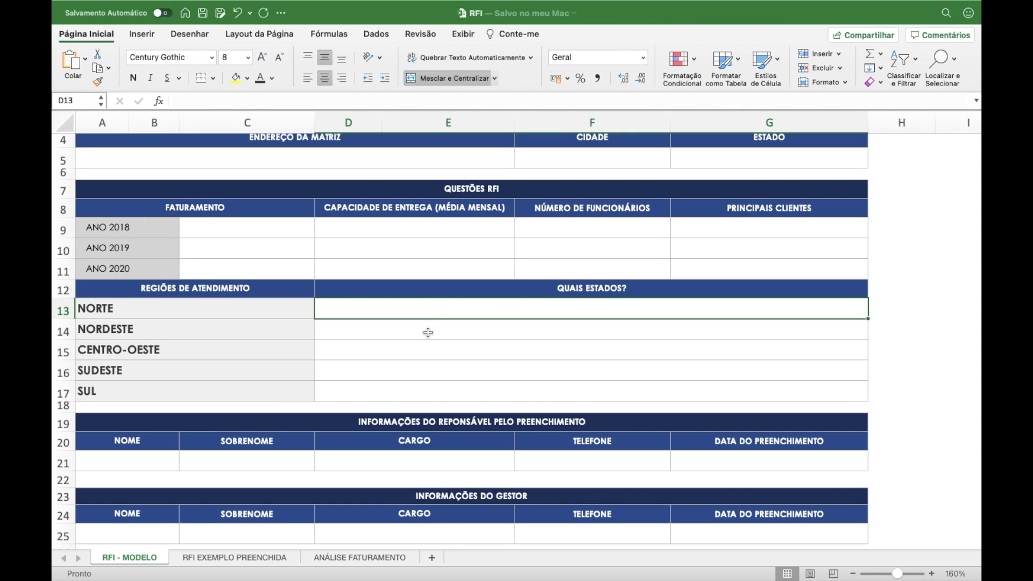
{"action": "scroll", "coordinate": [427, 332], "scroll_direction": "down", "scroll_amount": 2}
{"action": "left_click", "coordinate": [446, 383]}
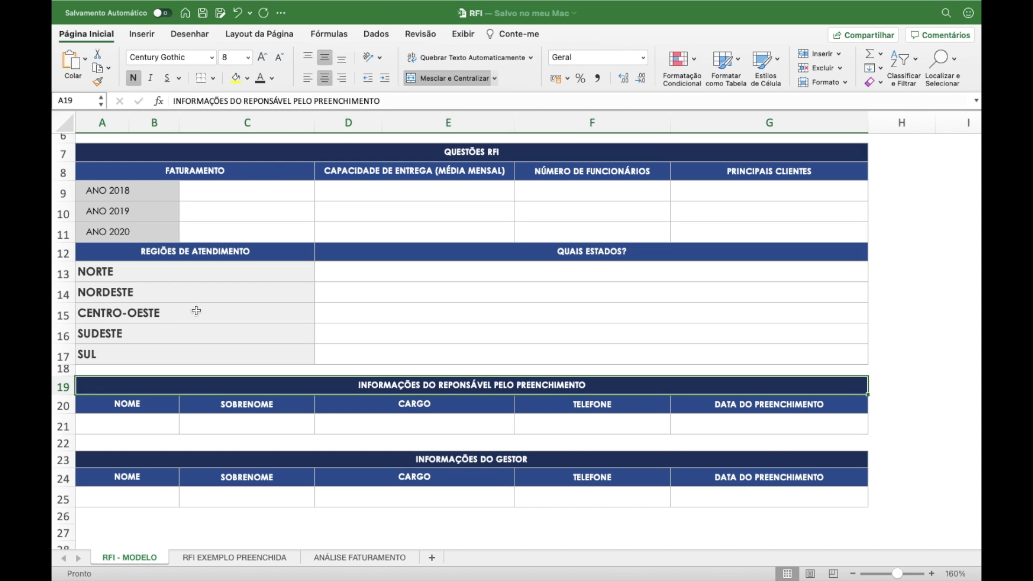
{"action": "left_click", "coordinate": [487, 464]}
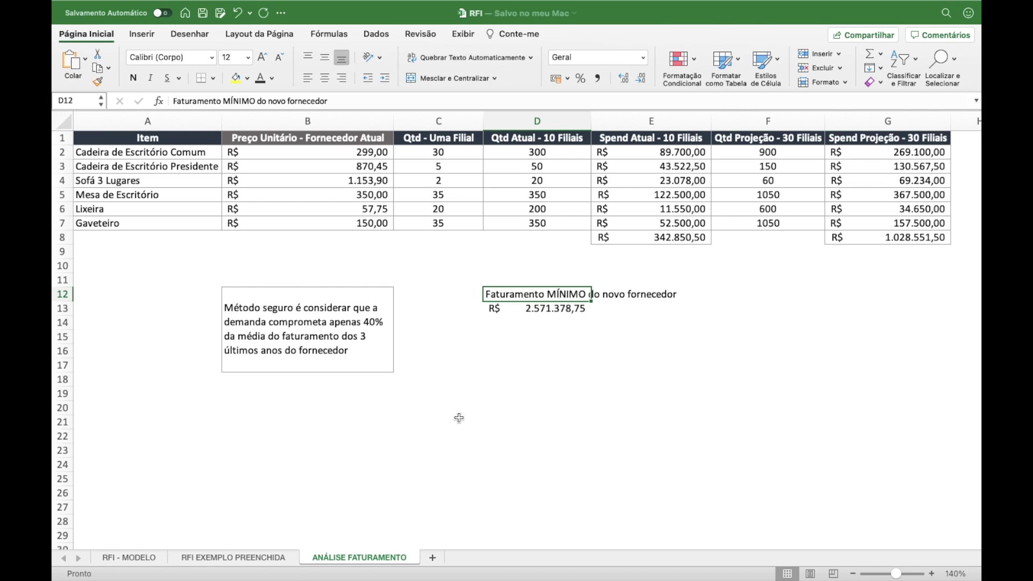
On the ANÁLISE FATURAMENTO sheet, examine the item list and the projected quantities and spend for 30 branches
{"action": "left_click_drag", "start_coordinate": [160, 154], "coordinate": [156, 219]}
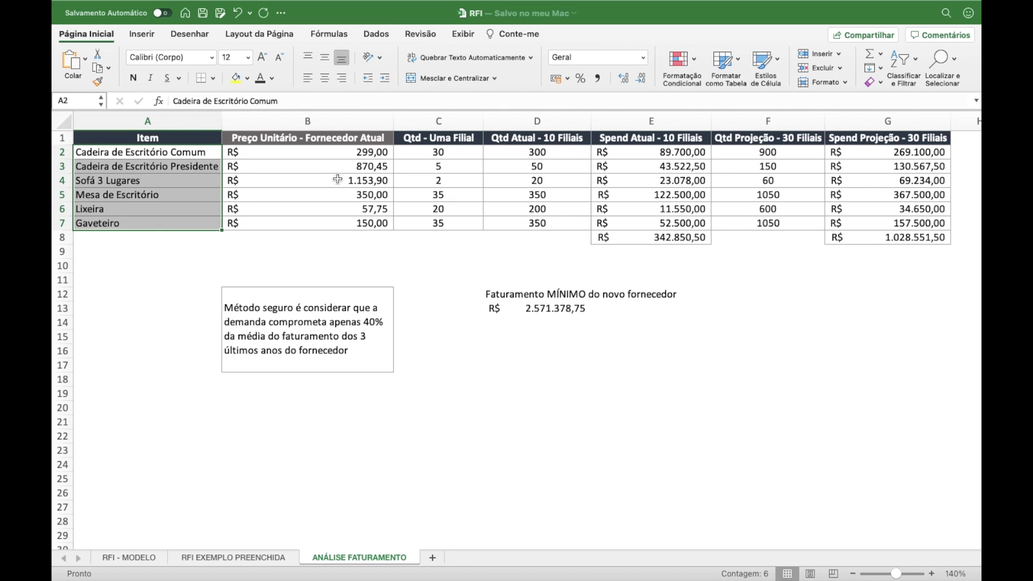
{"action": "left_click", "coordinate": [797, 150]}
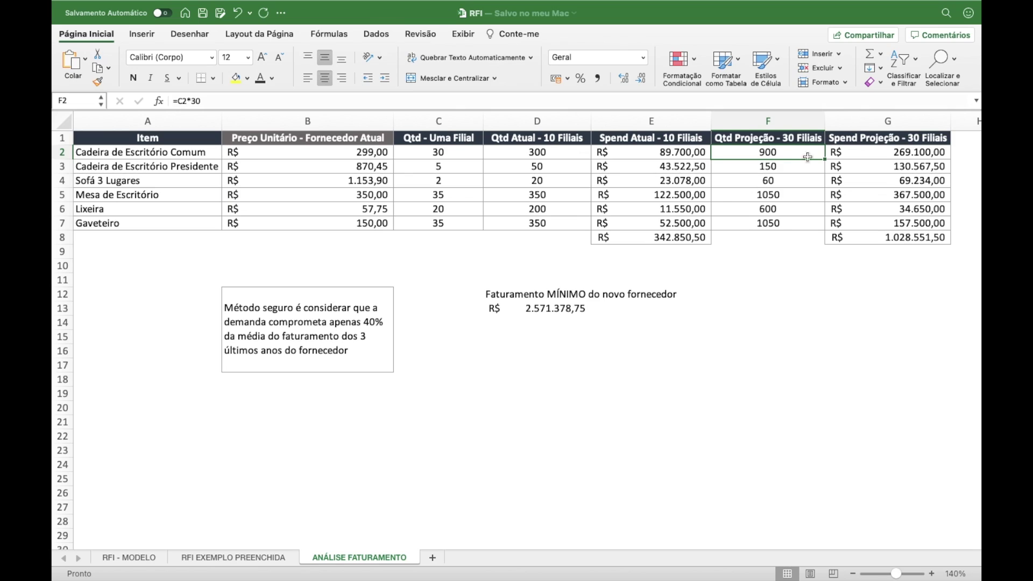
{"action": "left_click", "coordinate": [877, 155]}
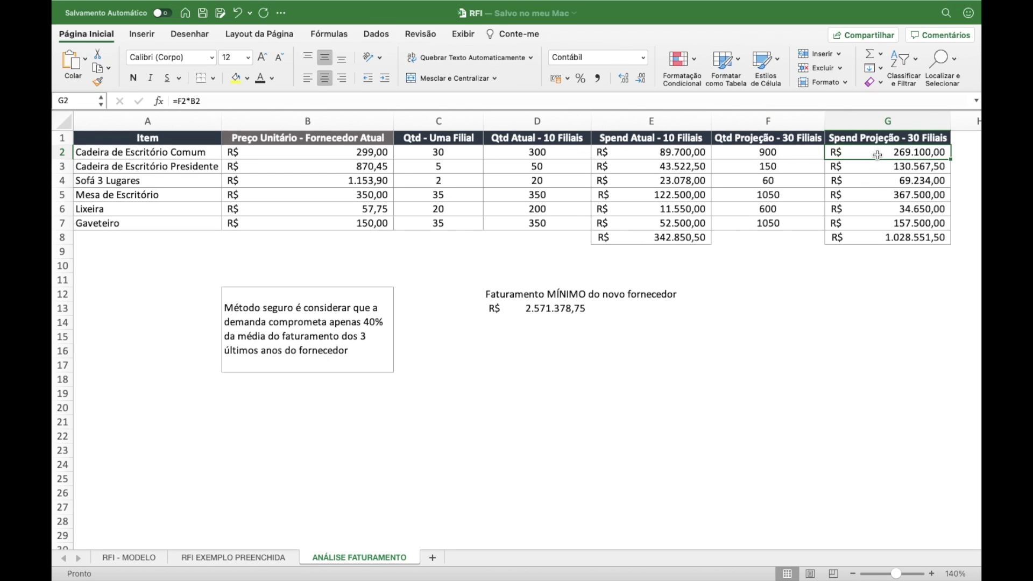
{"action": "left_click", "coordinate": [860, 237]}
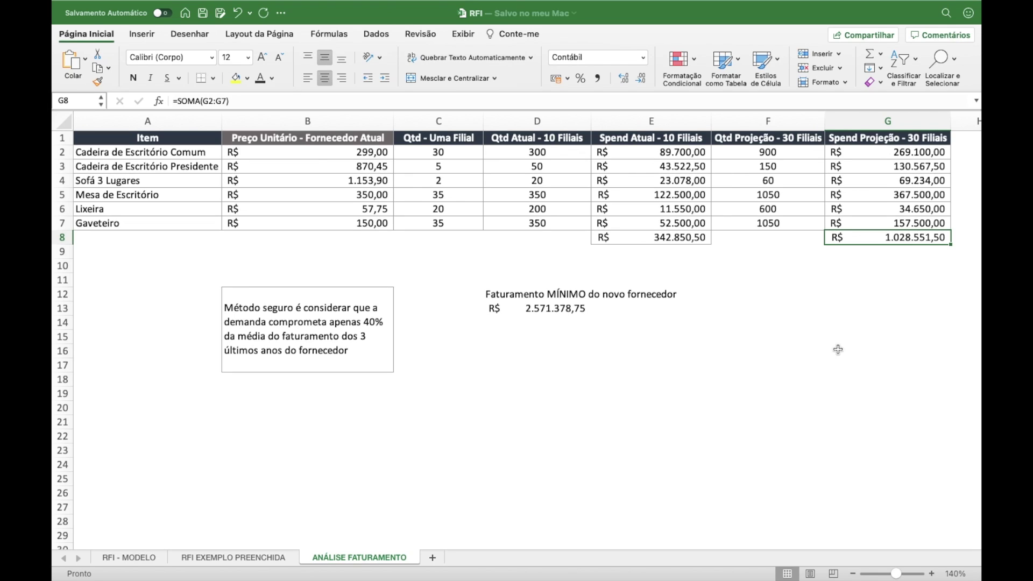
{"action": "left_click_drag", "start_coordinate": [778, 158], "coordinate": [774, 222]}
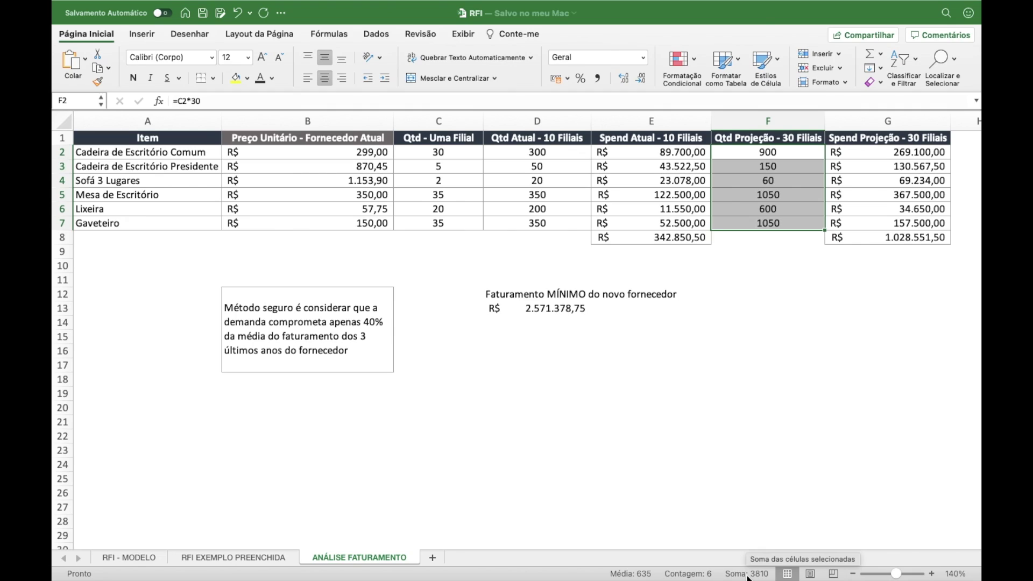
{"action": "left_click", "coordinate": [768, 246]}
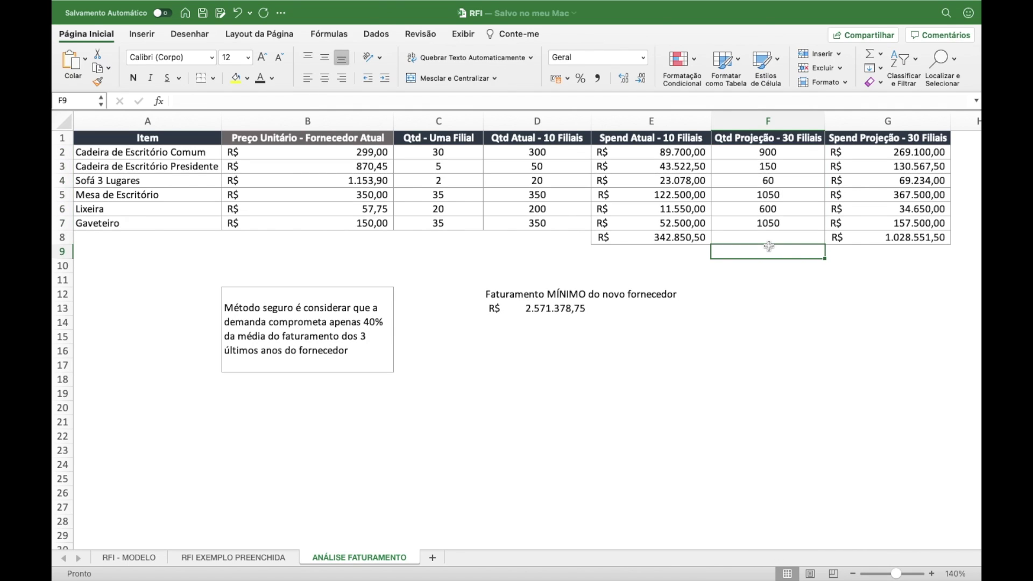
Inspect how the new supplier's minimum revenue in D13 is calculated from the projected spend total in G8
{"action": "left_click", "coordinate": [864, 237]}
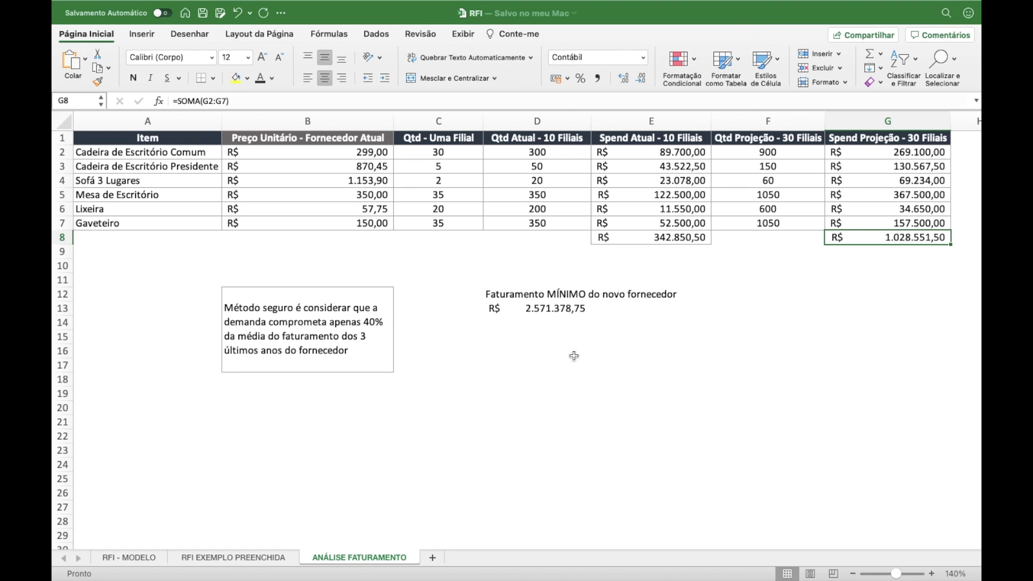
{"action": "left_click", "coordinate": [534, 309]}
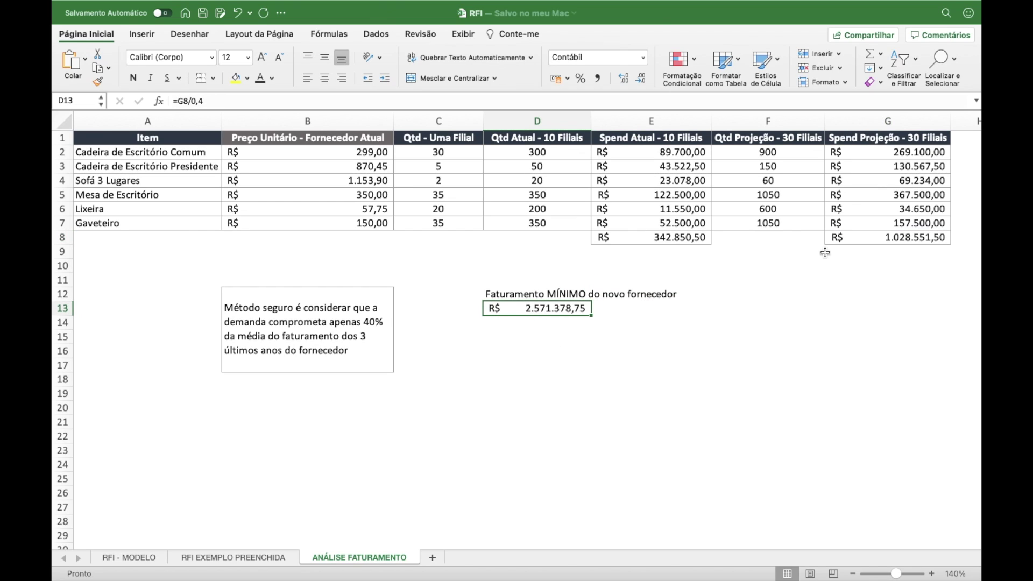
{"action": "key", "text": "F2"}
{"action": "key", "text": "Escape"}
On the RFI EXEMPLO PREENCHIDA sheet, review the supplier's legal name, trade name, opening date and head office address
{"action": "left_click", "coordinate": [245, 556]}
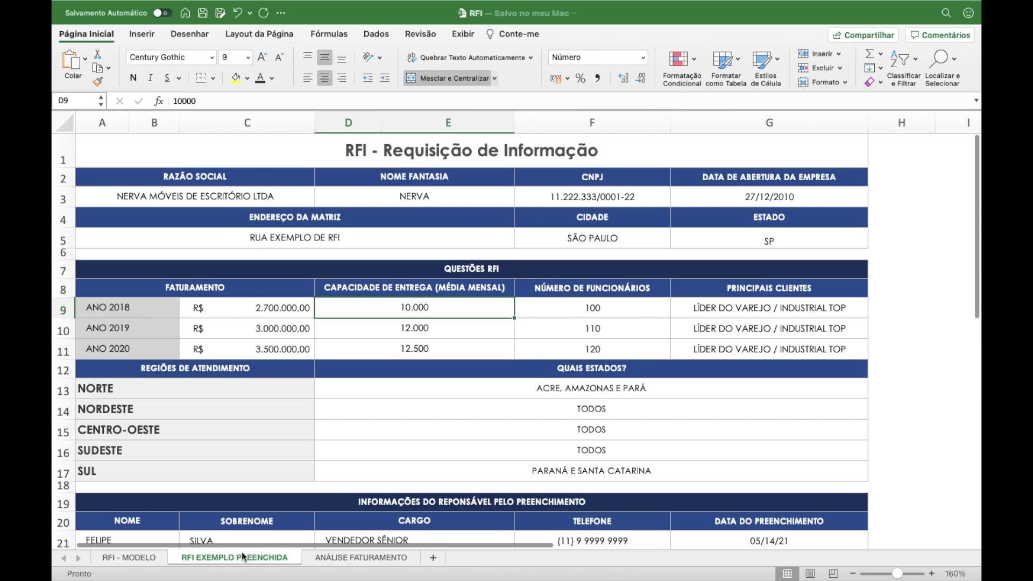
{"action": "left_click", "coordinate": [236, 193]}
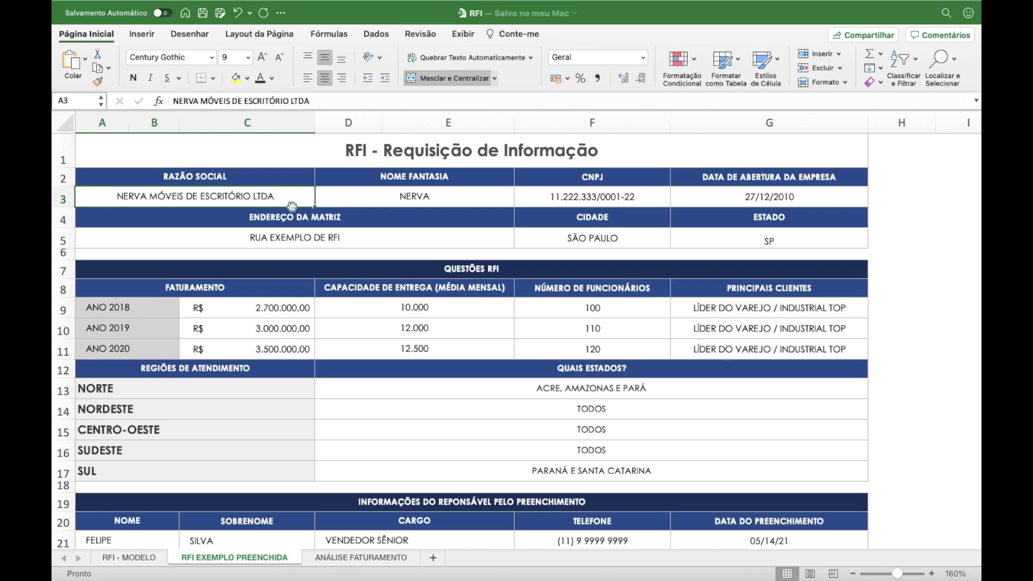
{"action": "left_click", "coordinate": [411, 196]}
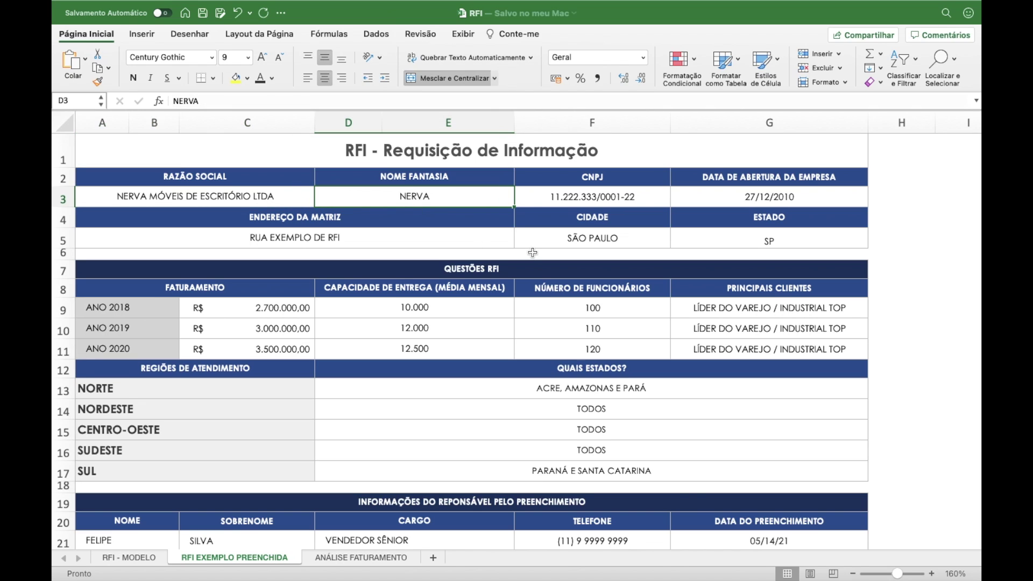
{"action": "left_click", "coordinate": [748, 200]}
{"action": "left_click", "coordinate": [447, 240]}
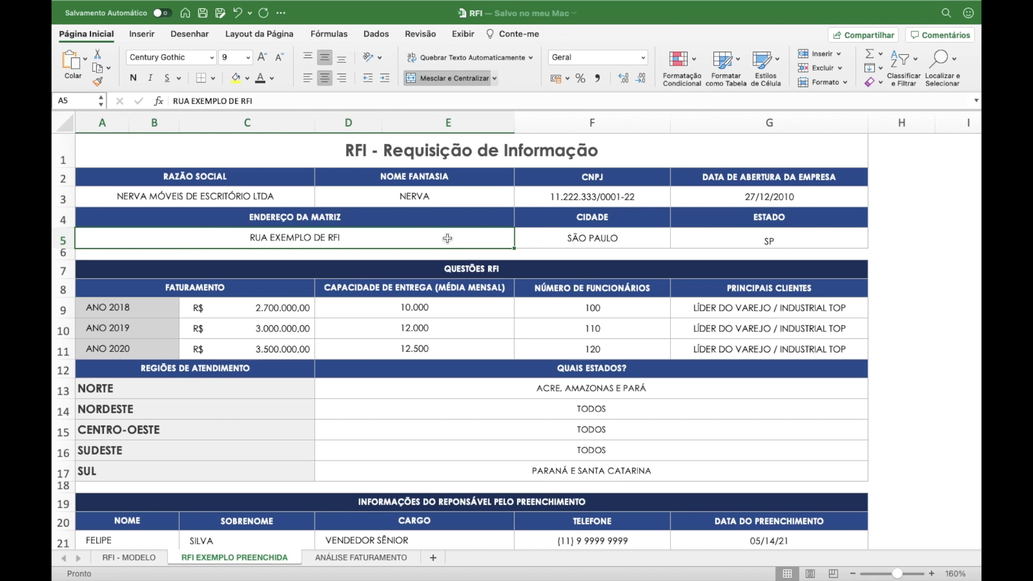
Check the average of the supplier's 2018 to 2020 revenue and compare it with the minimum on the ANÁLISE FATURAMENTO sheet
{"action": "scroll", "coordinate": [460, 260], "scroll_direction": "down", "scroll_amount": 2}
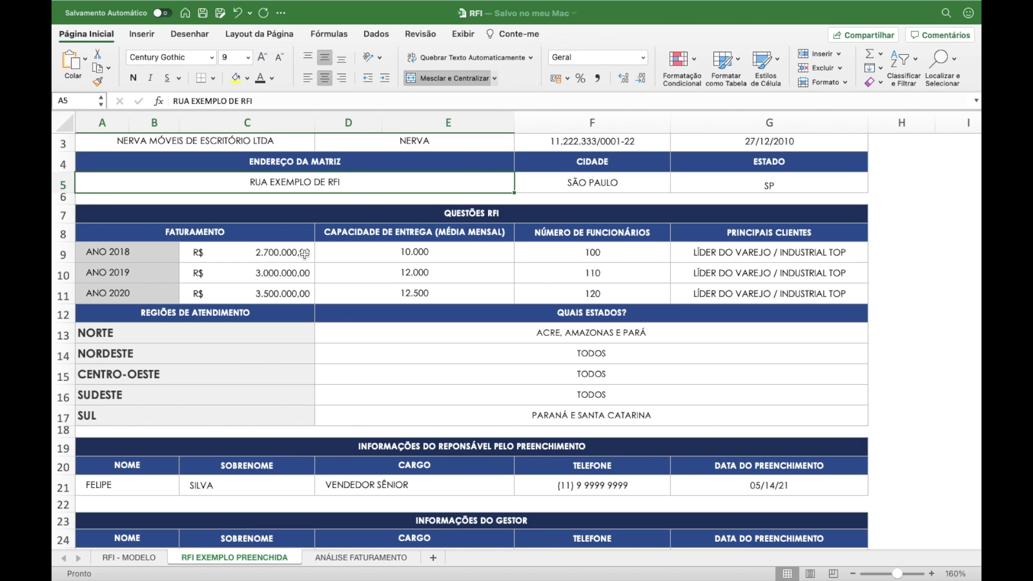
{"action": "left_click_drag", "start_coordinate": [294, 255], "coordinate": [288, 286]}
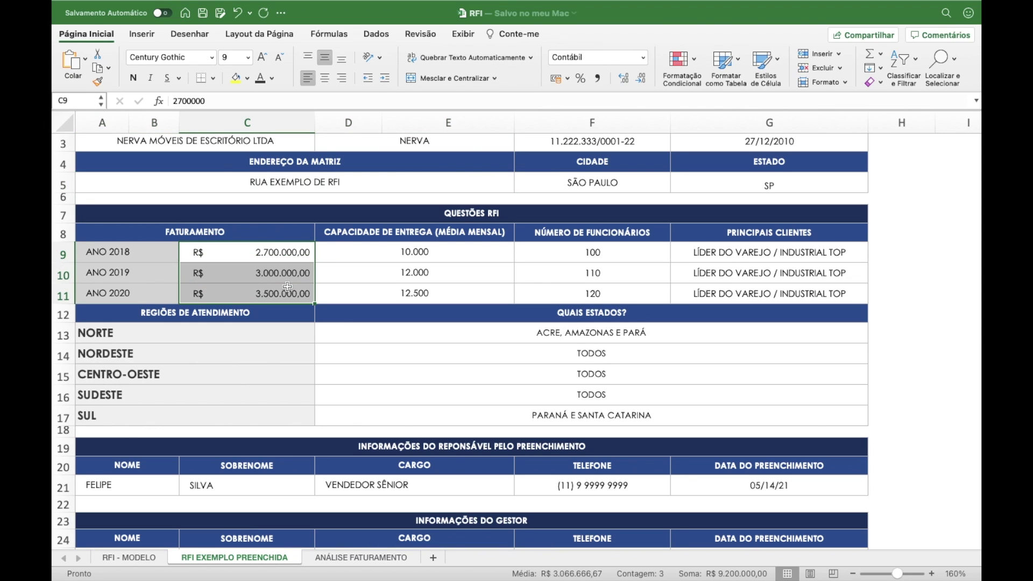
{"action": "scroll", "coordinate": [415, 471], "scroll_direction": "down", "scroll_amount": 1}
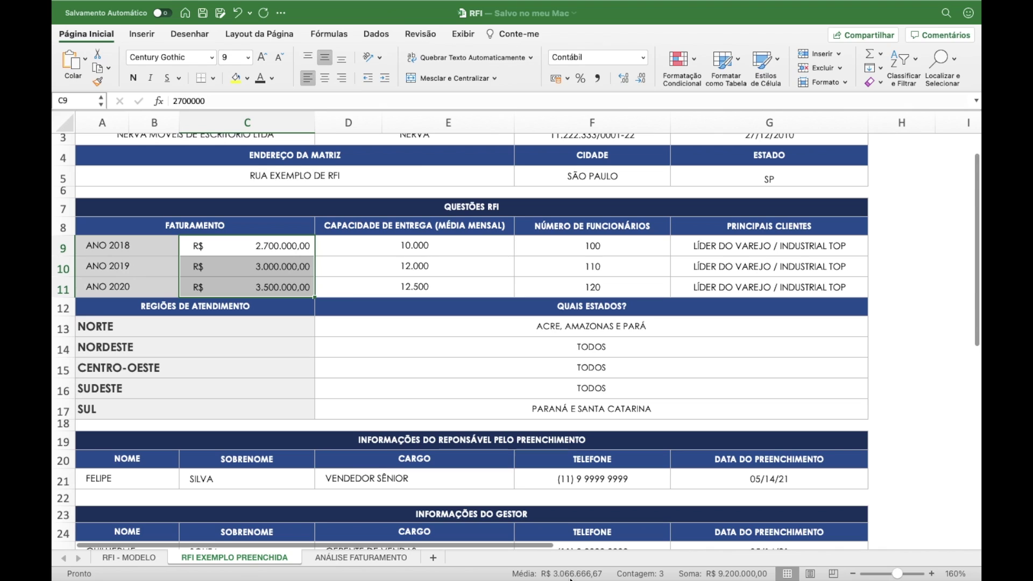
{"action": "left_click", "coordinate": [291, 251]}
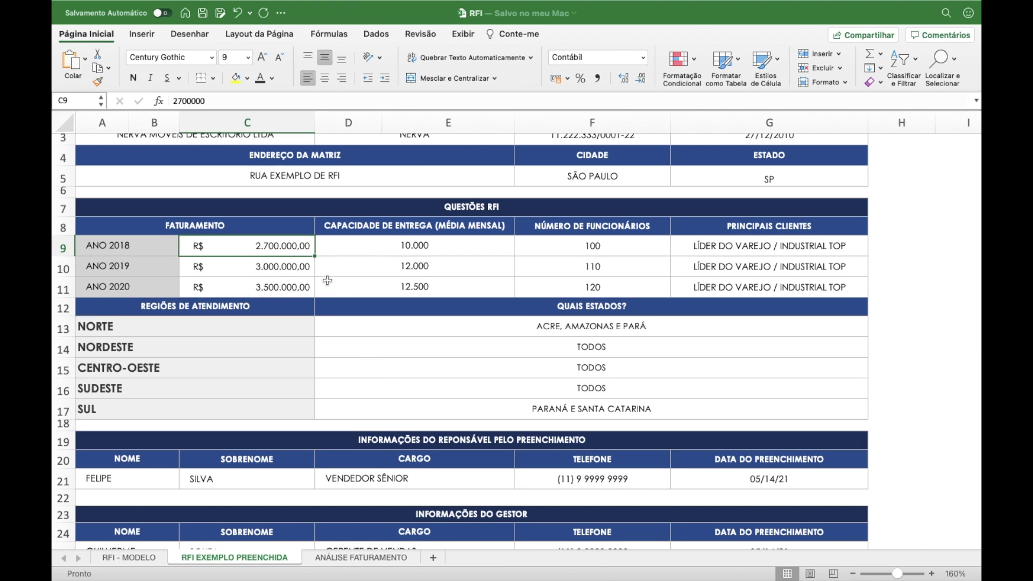
{"action": "left_click", "coordinate": [347, 558]}
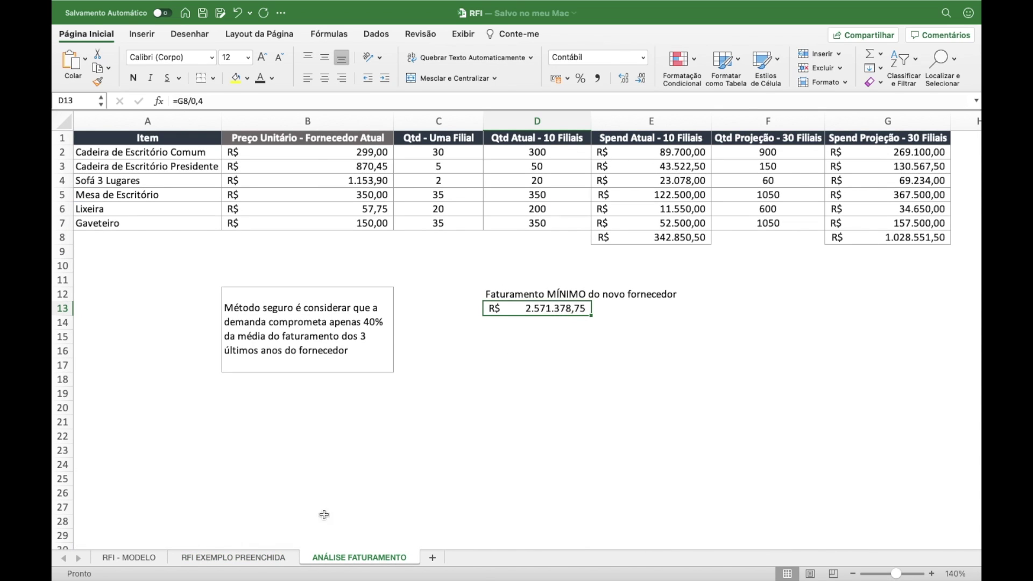
Back on the filled-in RFI example, examine the supplier's delivery capacity, yearly employee numbers and main clients
{"action": "left_click", "coordinate": [260, 558]}
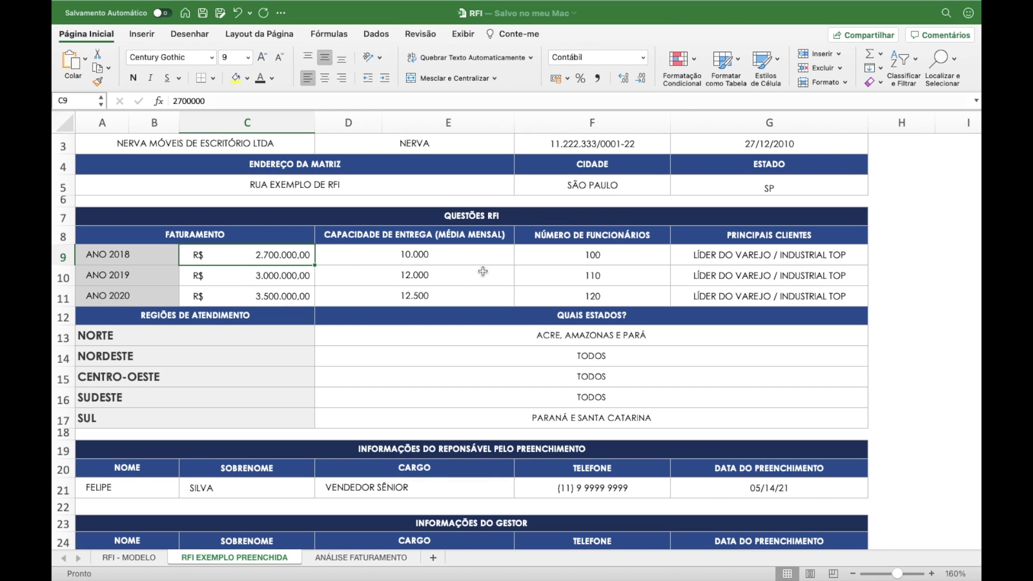
{"action": "left_click", "coordinate": [475, 256]}
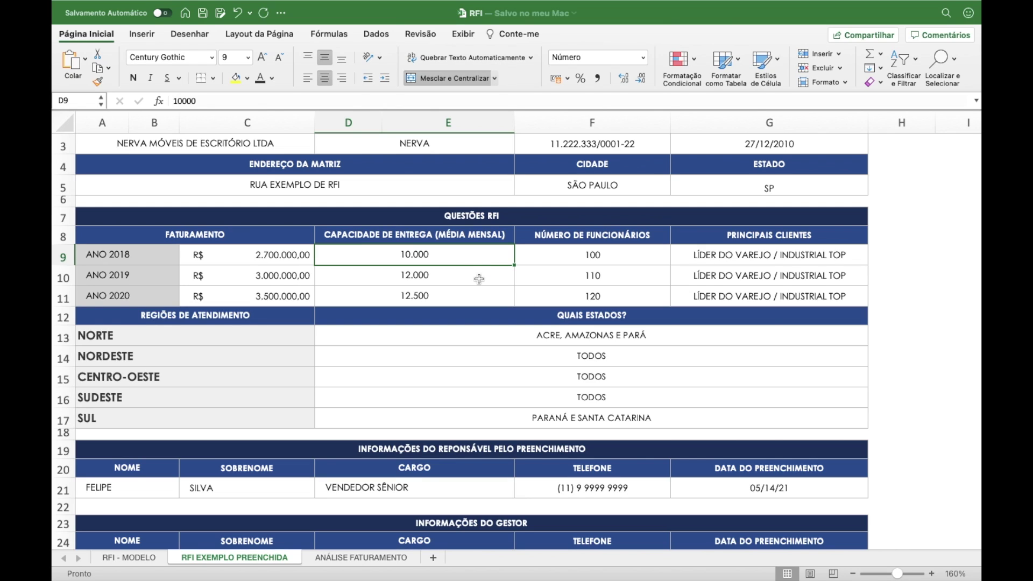
{"action": "left_click", "coordinate": [622, 257]}
{"action": "left_click", "coordinate": [622, 278]}
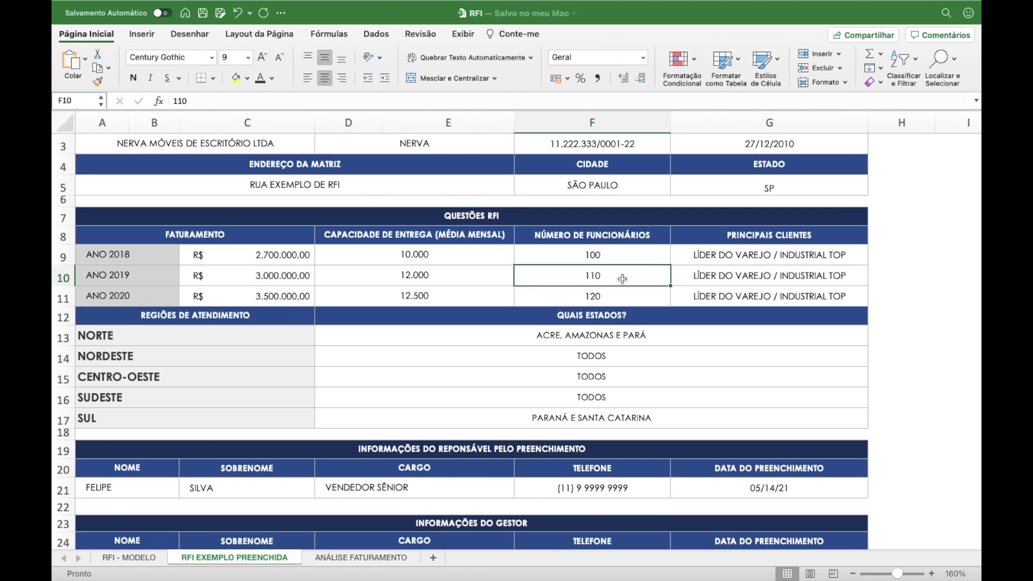
{"action": "left_click", "coordinate": [612, 301]}
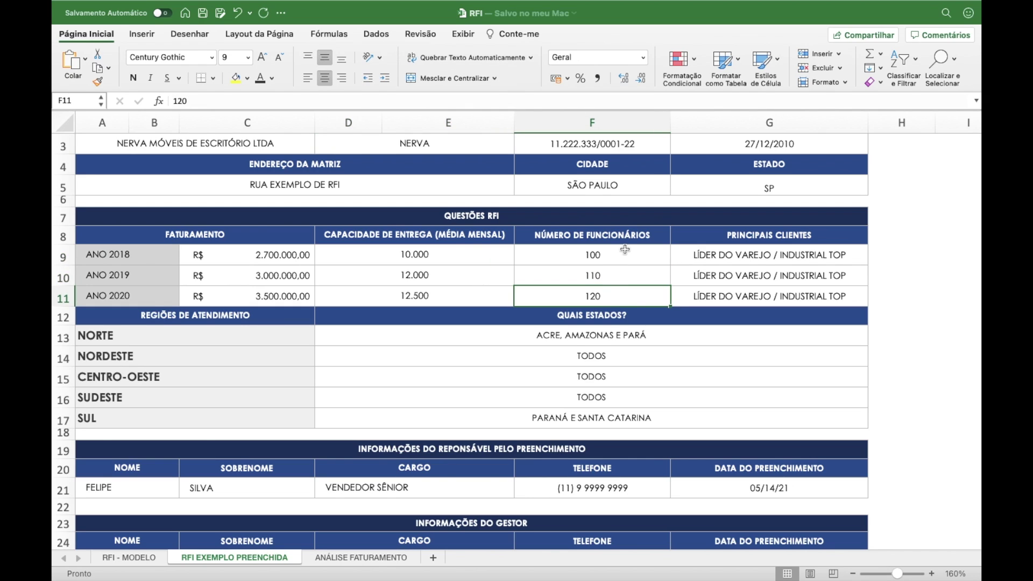
{"action": "left_click_drag", "start_coordinate": [625, 249], "coordinate": [616, 293]}
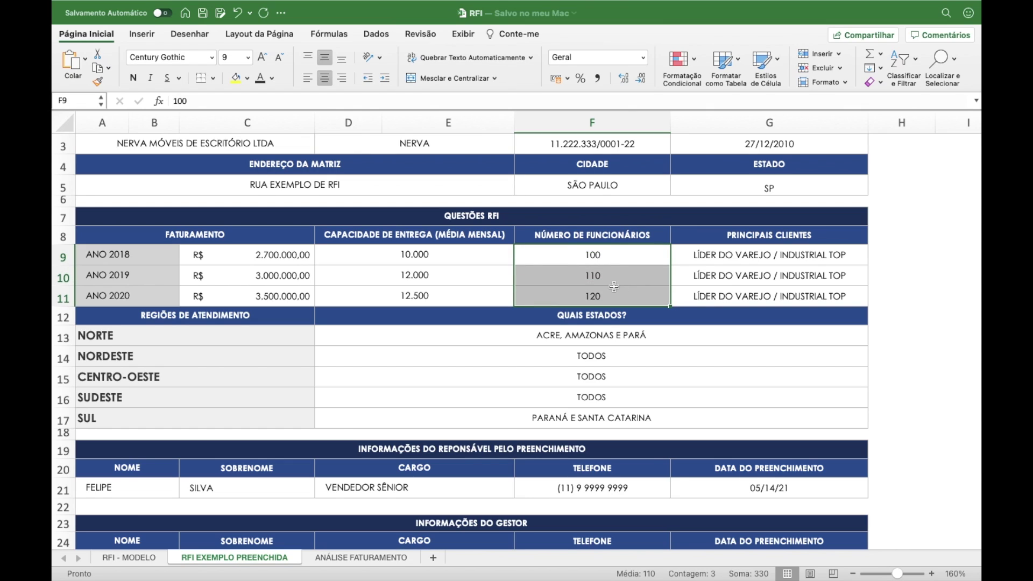
{"action": "left_click", "coordinate": [795, 249]}
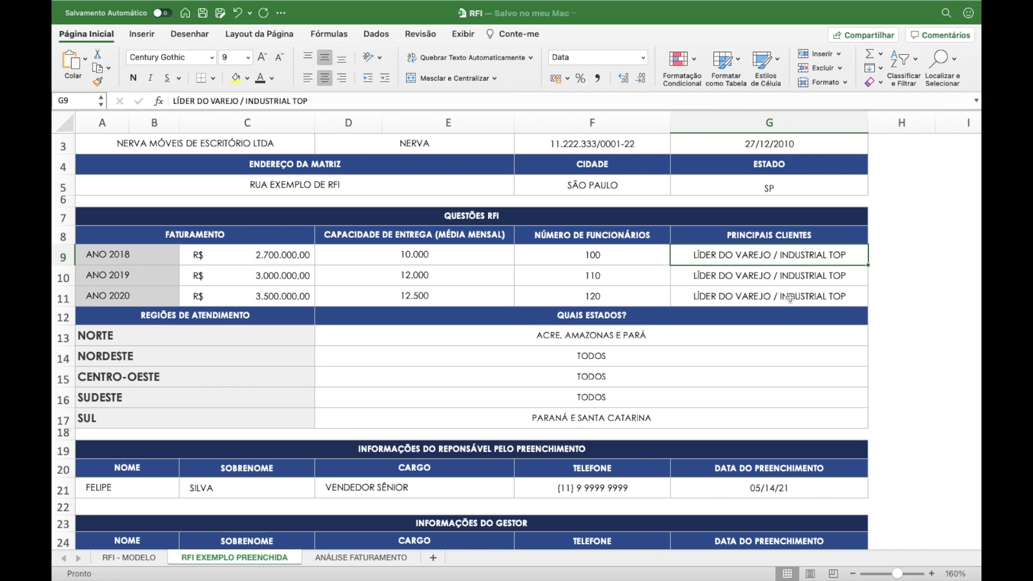
{"action": "left_click", "coordinate": [805, 282]}
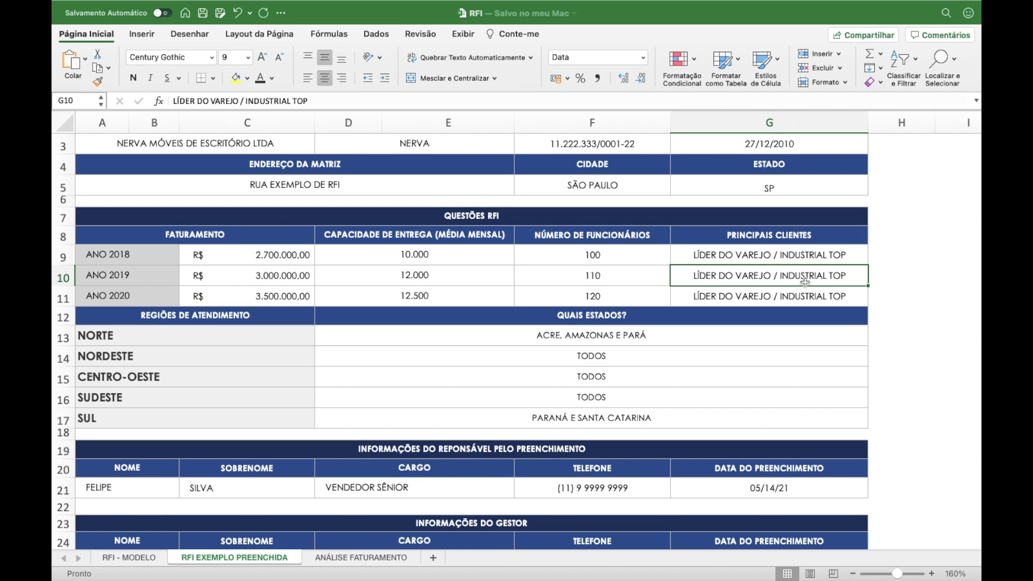
Review the states the supplier serves in each region, from NORTE through SUL, in the filled-in example
{"action": "scroll", "coordinate": [564, 291], "scroll_direction": "down", "scroll_amount": 1}
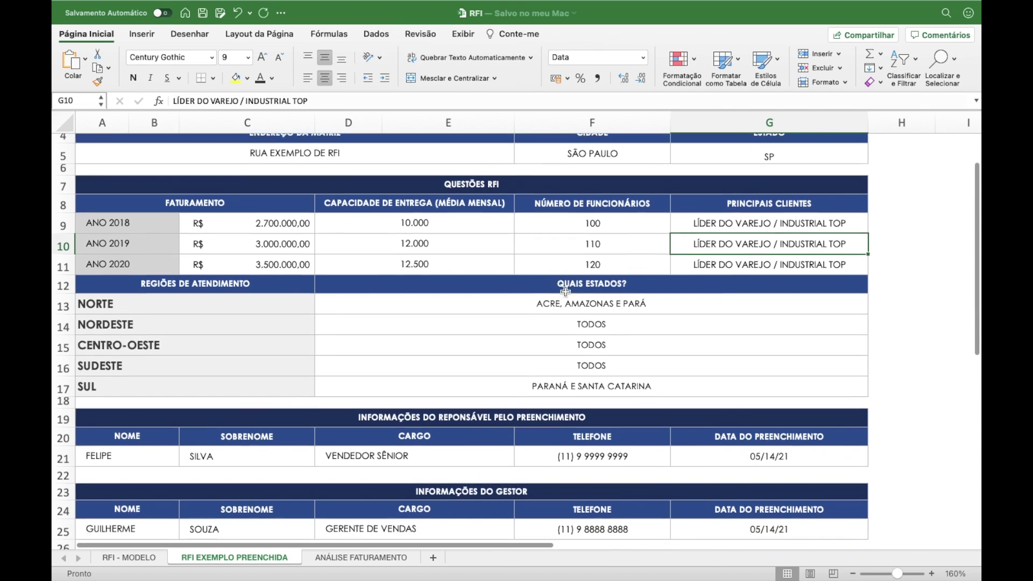
{"action": "scroll", "coordinate": [565, 292], "scroll_direction": "down", "scroll_amount": 1}
{"action": "left_click", "coordinate": [506, 286]}
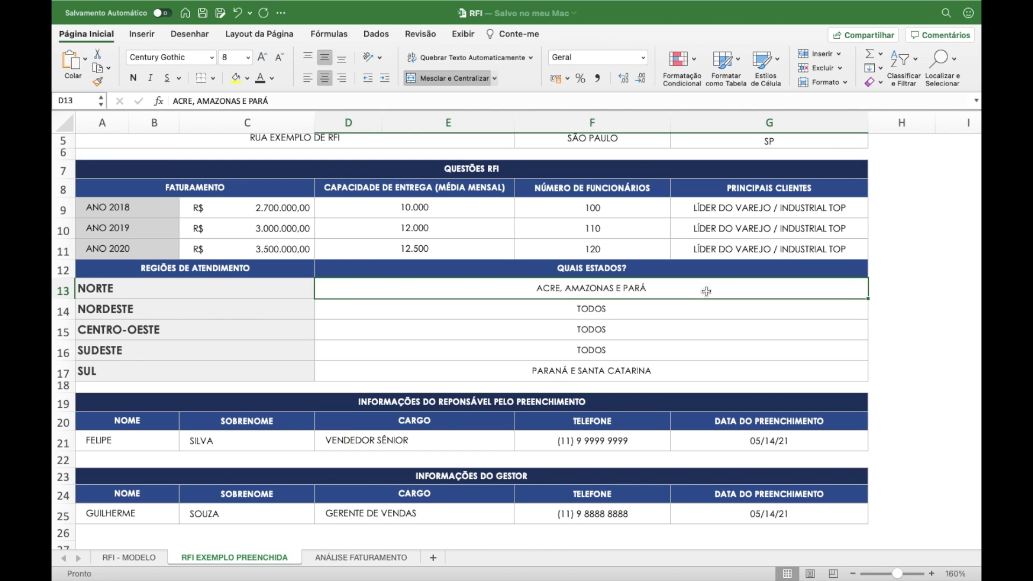
{"action": "left_click", "coordinate": [695, 307]}
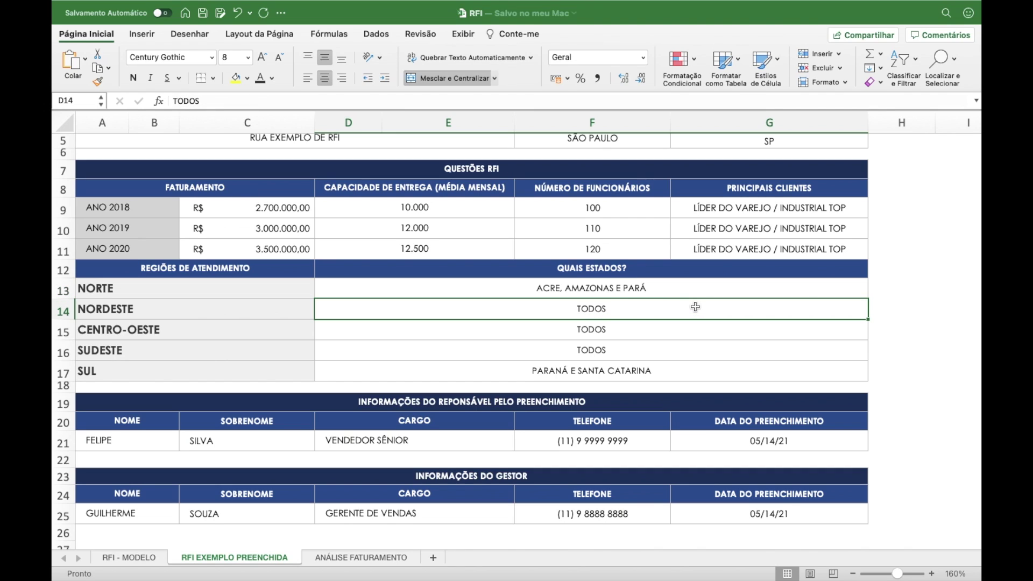
{"action": "left_click", "coordinate": [689, 347], "text": "shift"}
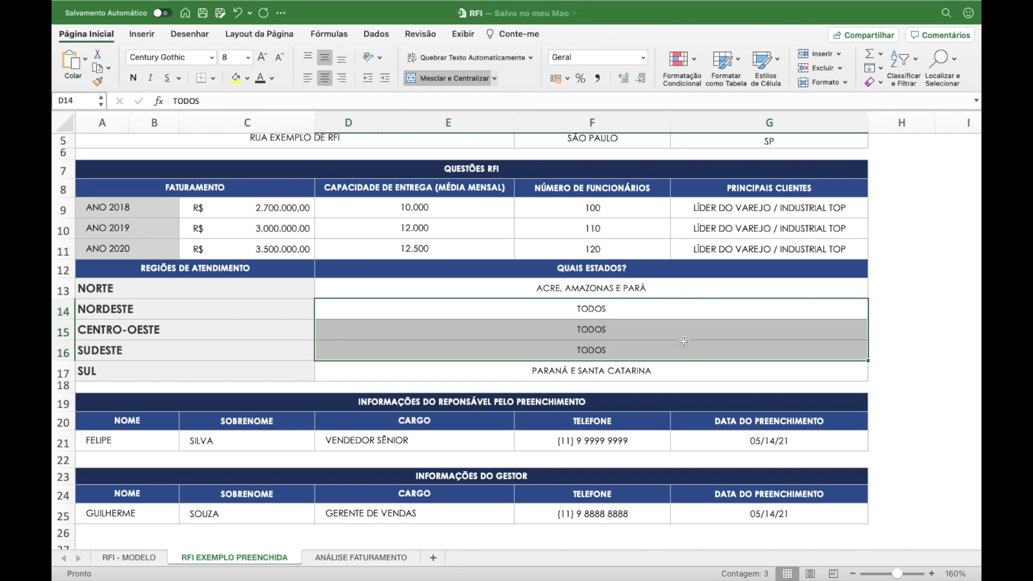
{"action": "left_click", "coordinate": [687, 370]}
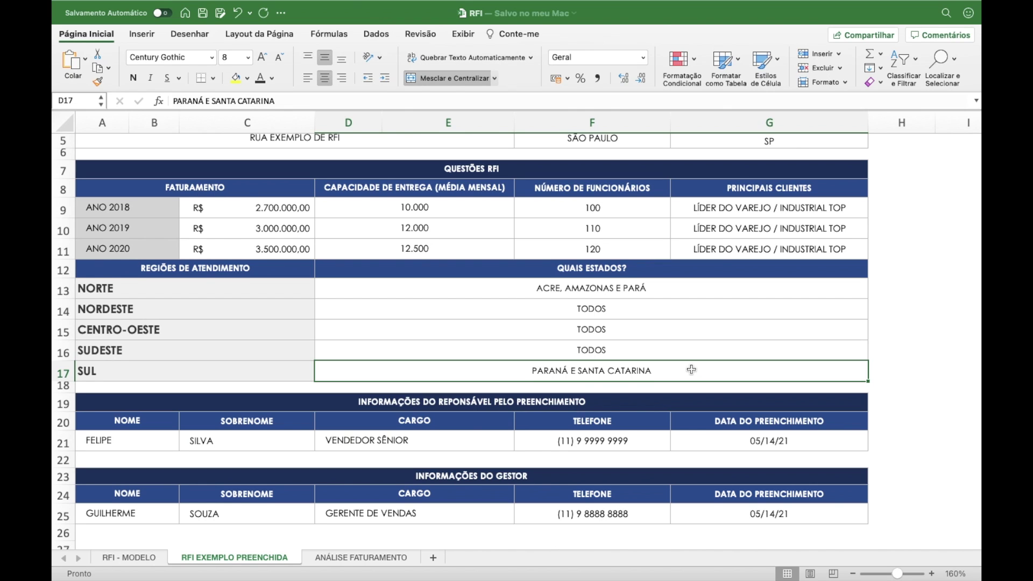
Look over the rest of the filled-in form and return to the blank template on the RFI - MODELO sheet
{"action": "scroll", "coordinate": [662, 371], "scroll_direction": "down", "scroll_amount": 2}
{"action": "scroll", "coordinate": [271, 419], "scroll_direction": "up", "scroll_amount": 4}
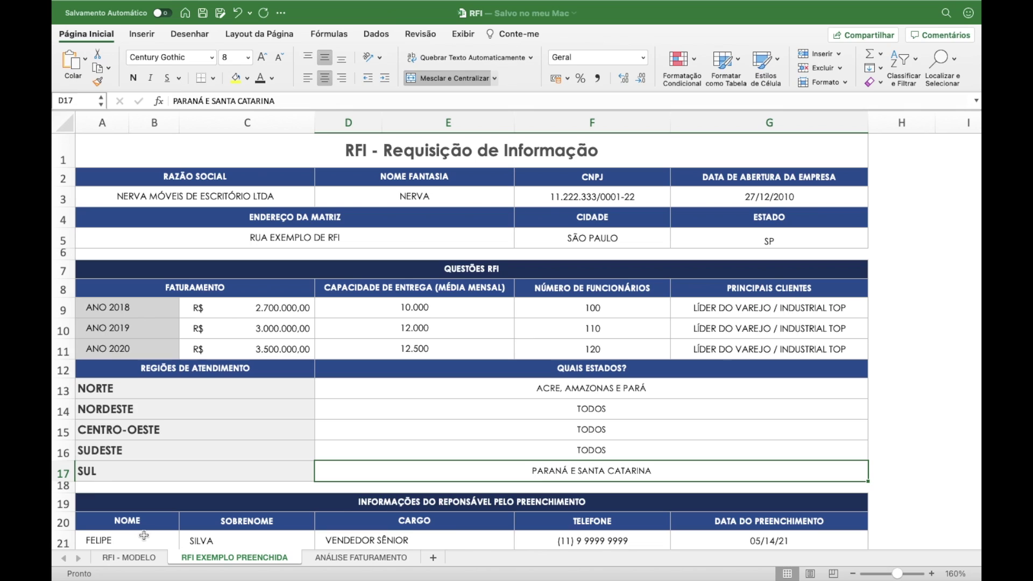
{"action": "left_click", "coordinate": [129, 558]}
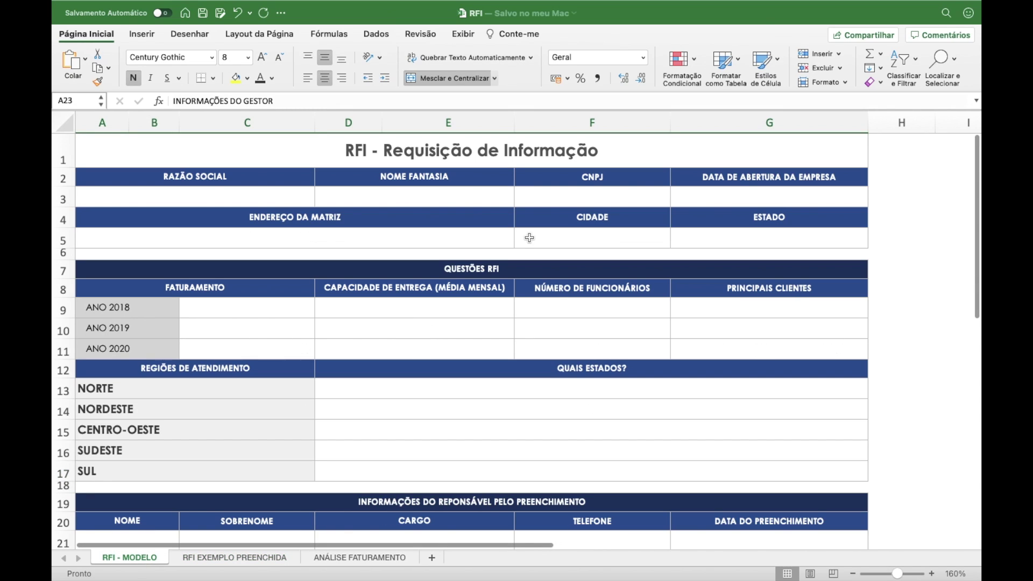